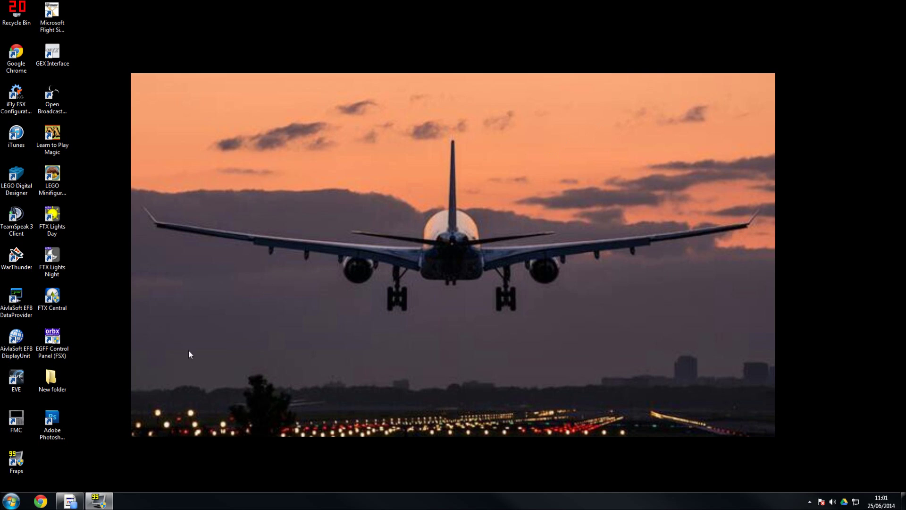
Step: Find the EZCA folder among the installed programs and launch EZCA Config.exe
click(10, 500)
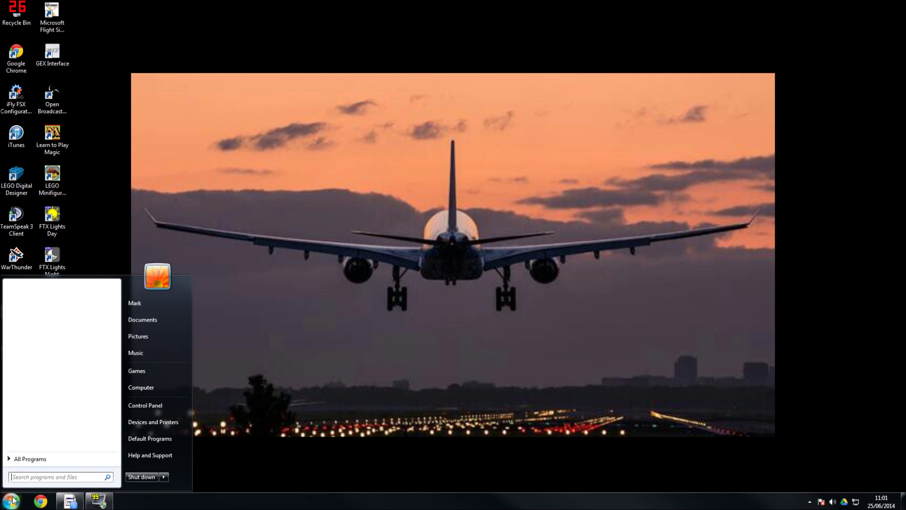
click(53, 459)
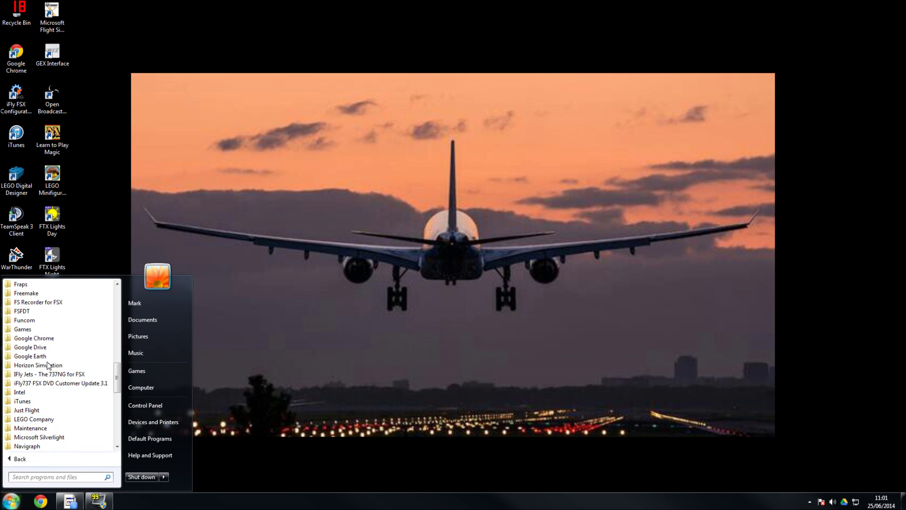
scroll(50, 356, down, 2)
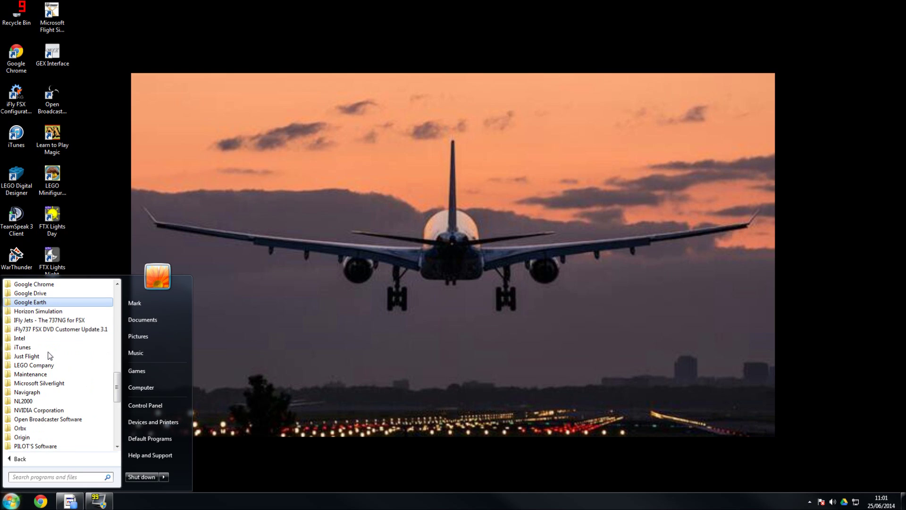
scroll(50, 356, down, 3)
scroll(50, 356, up, 11)
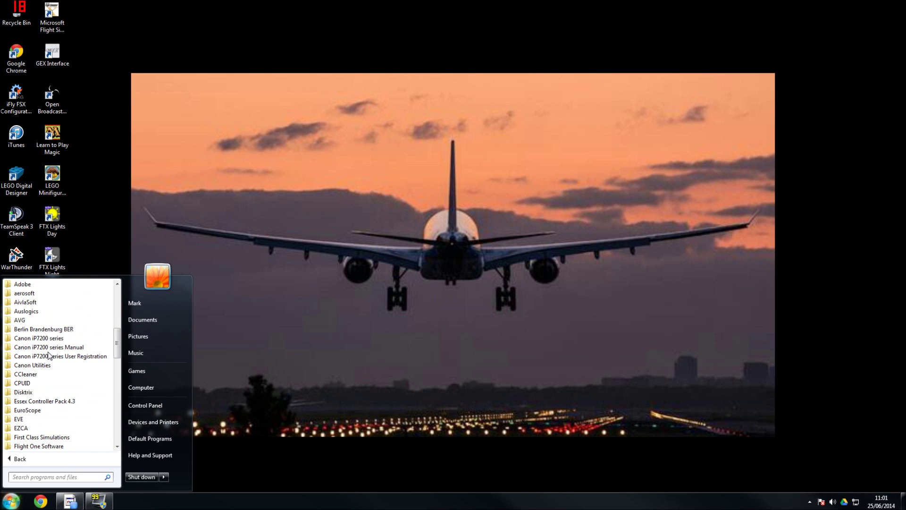
scroll(49, 362, down, 1)
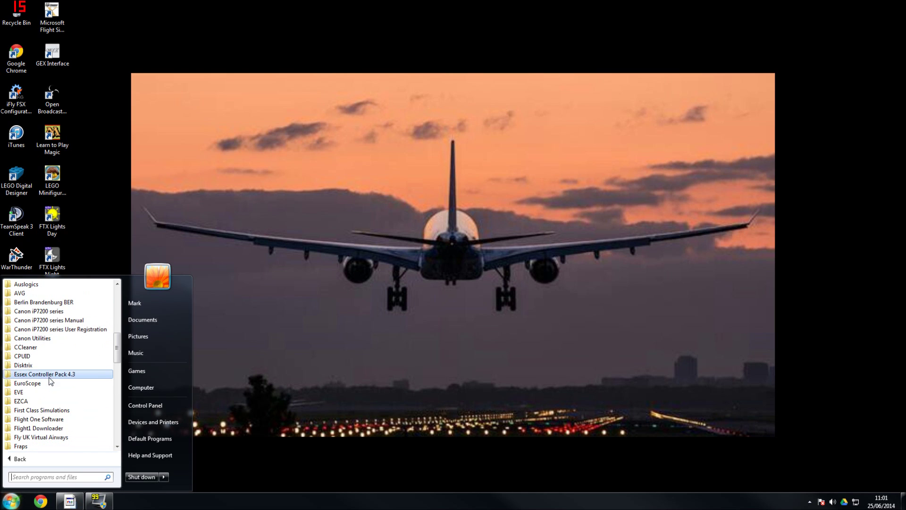
click(44, 401)
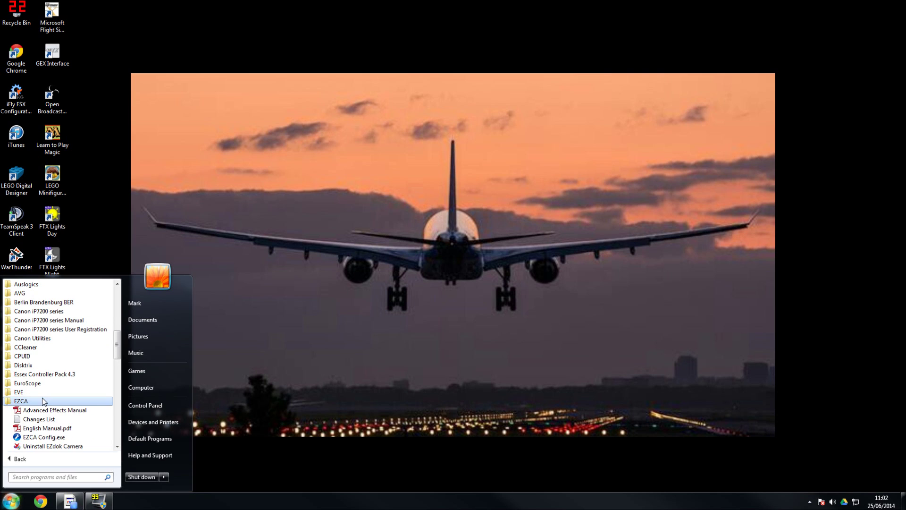
click(46, 438)
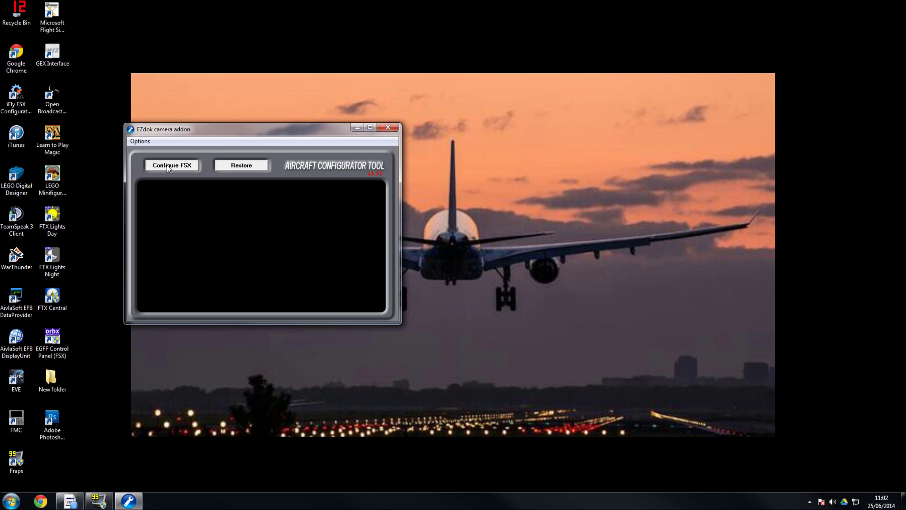
Step: Configure the FSX aircraft for EZCA, declining the Worldcam offsets search wizard
click(167, 166)
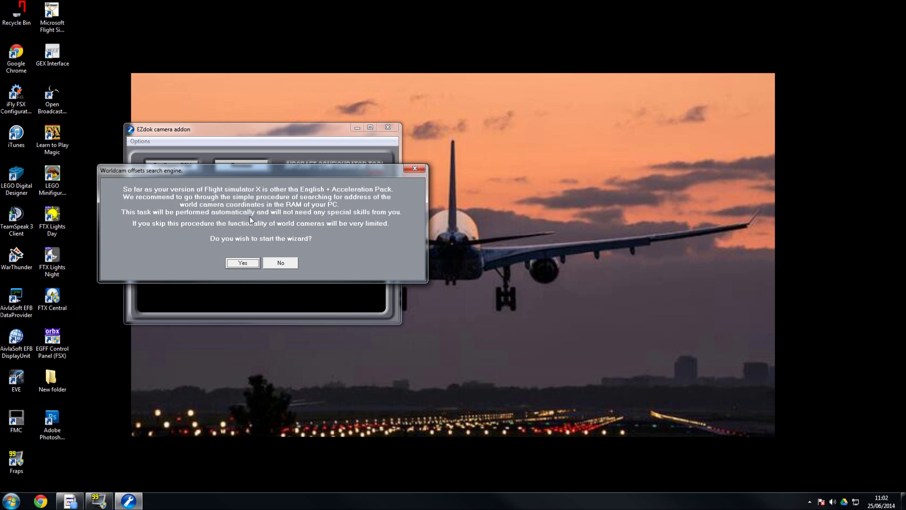
click(279, 265)
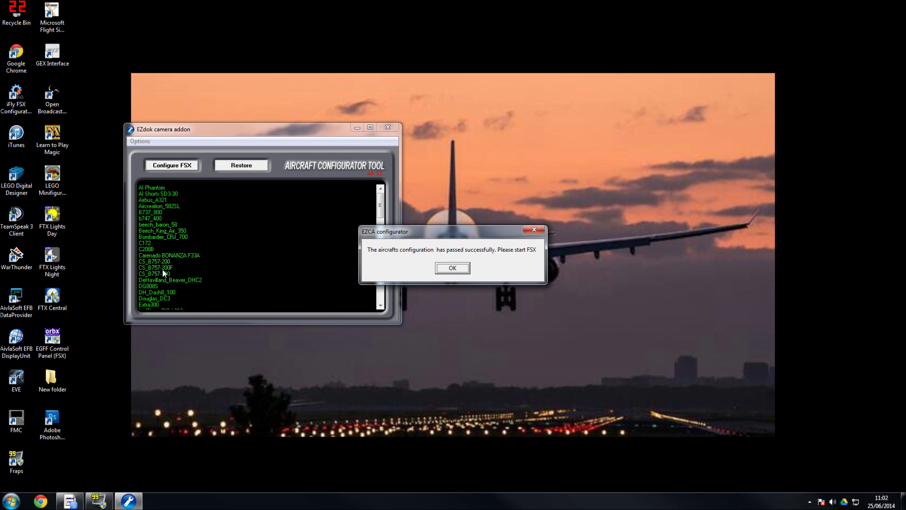
click(453, 269)
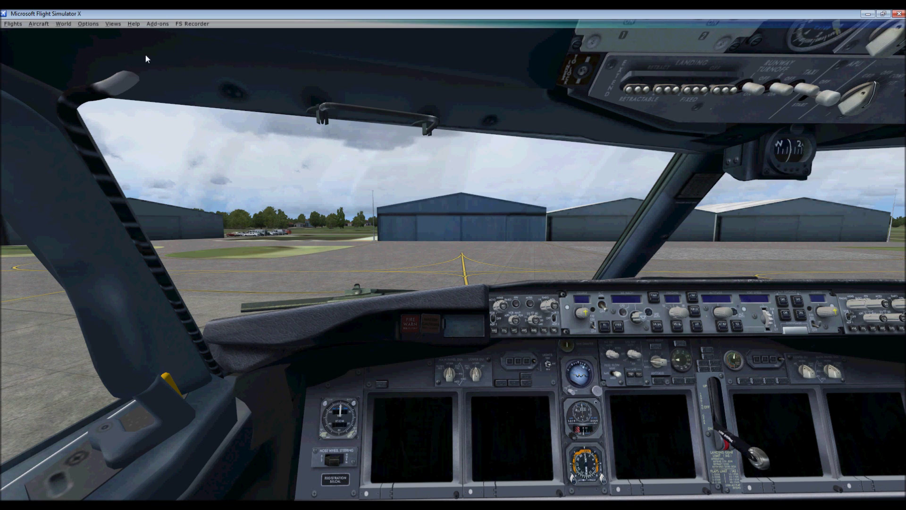
Step: In Microsoft Flight Simulator X, show the EZdok camera addon studio and move its window higher over the cockpit view
click(164, 24)
mouse_move(172, 55)
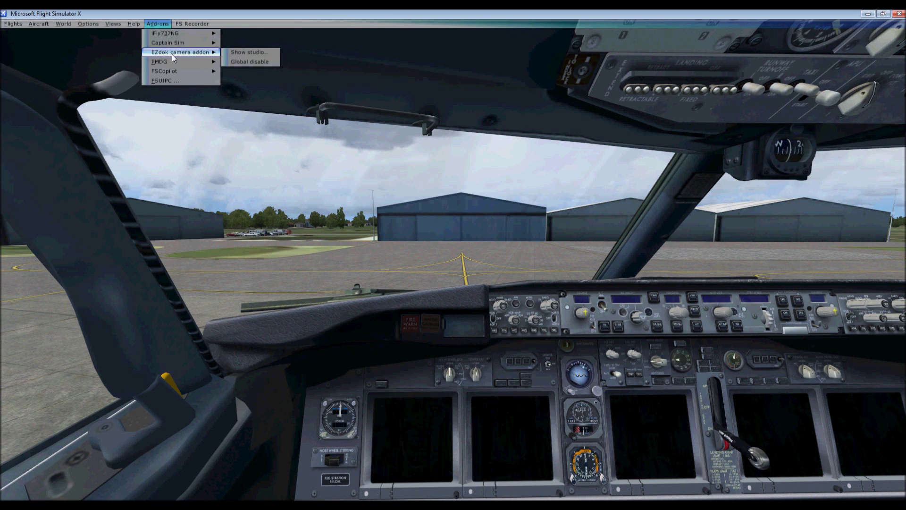
click(258, 51)
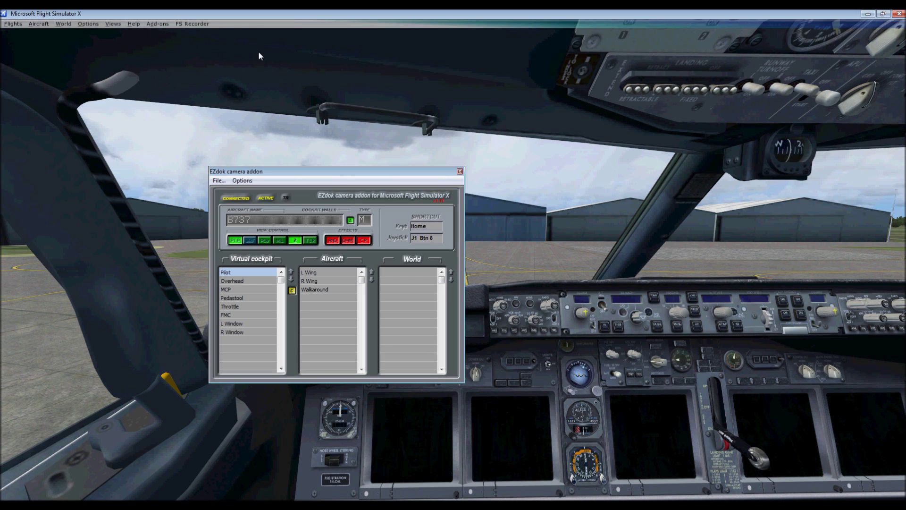
drag(334, 174, 393, 124)
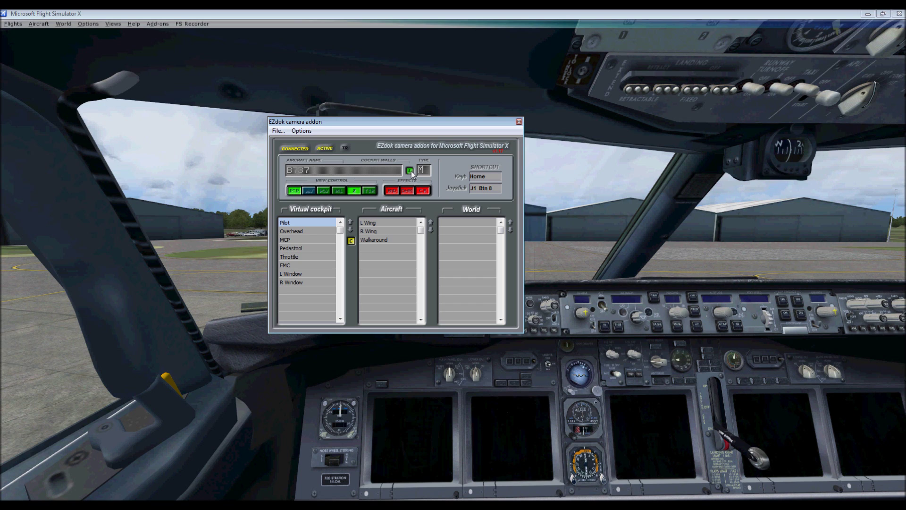
Step: Open the key and button definitions of the EZdok camera addon
click(273, 134)
click(301, 131)
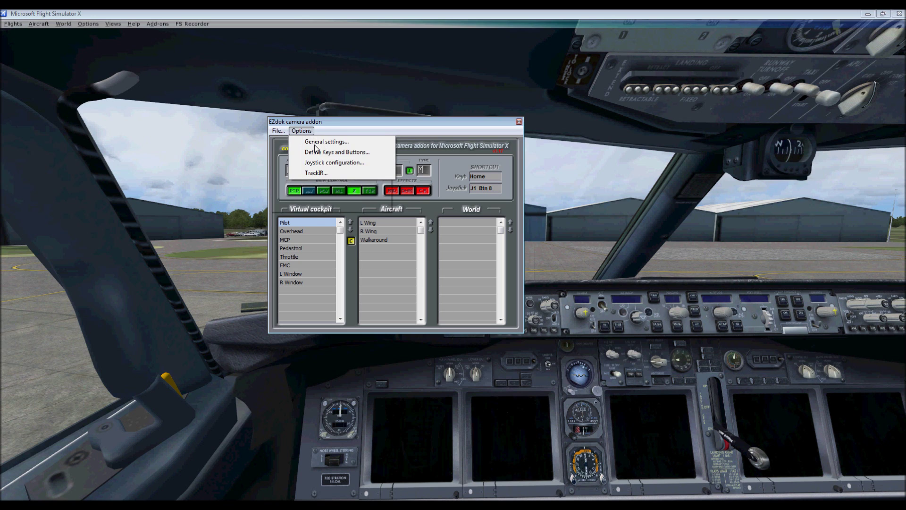
click(317, 152)
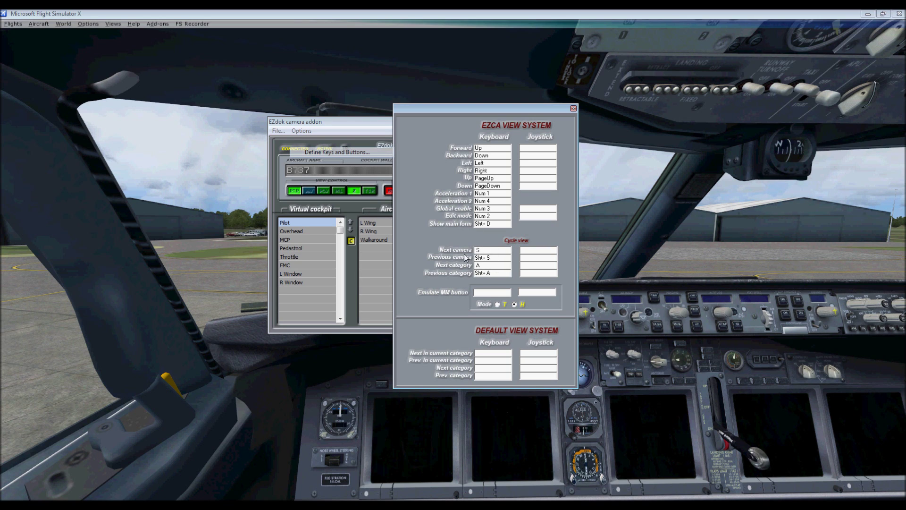
Step: Preview the Overhead and Pedastool virtual cockpit cameras, finishing on the Pilot camera
click(300, 231)
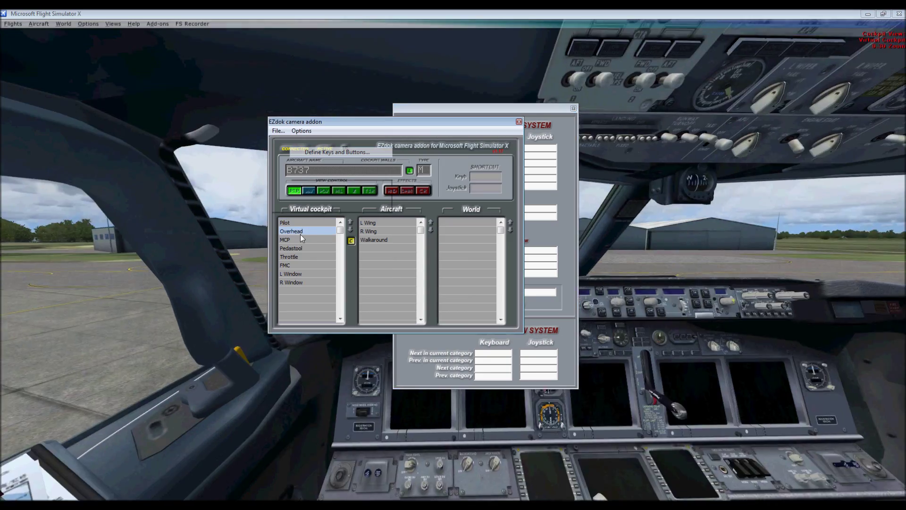
click(298, 247)
click(298, 222)
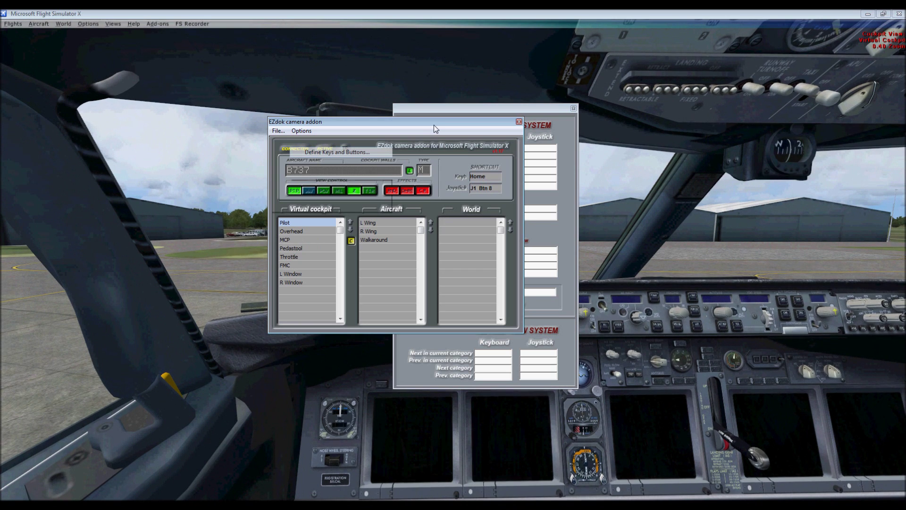
Step: Move the studio window clear of the key definitions and switch between the L Wing aircraft camera and the Pilot camera
drag(434, 124, 313, 127)
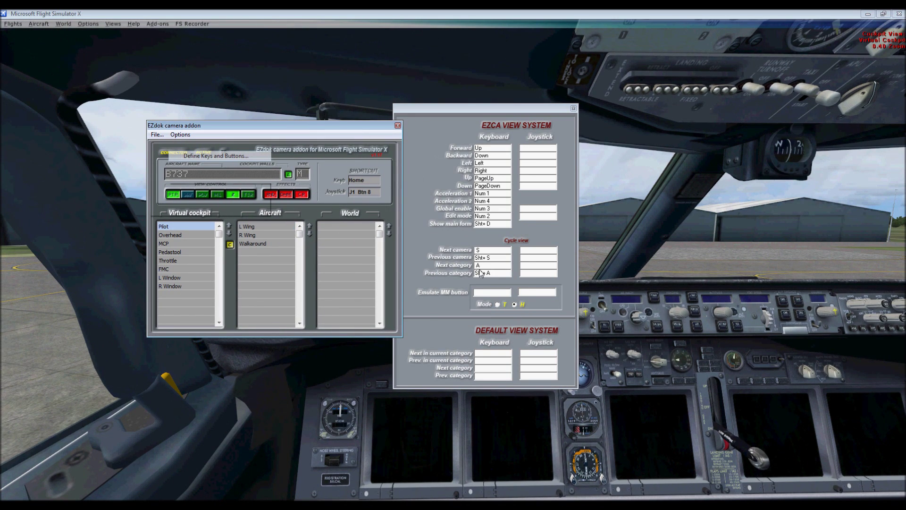
click(264, 227)
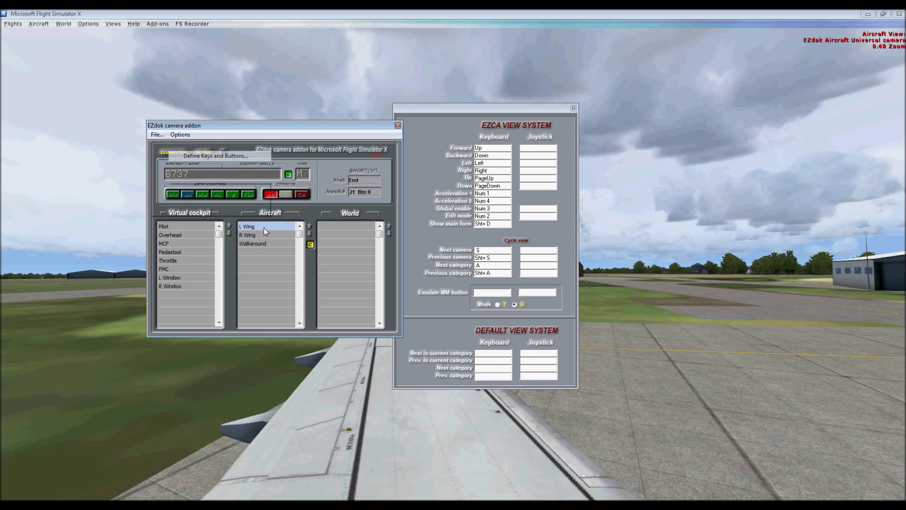
click(196, 226)
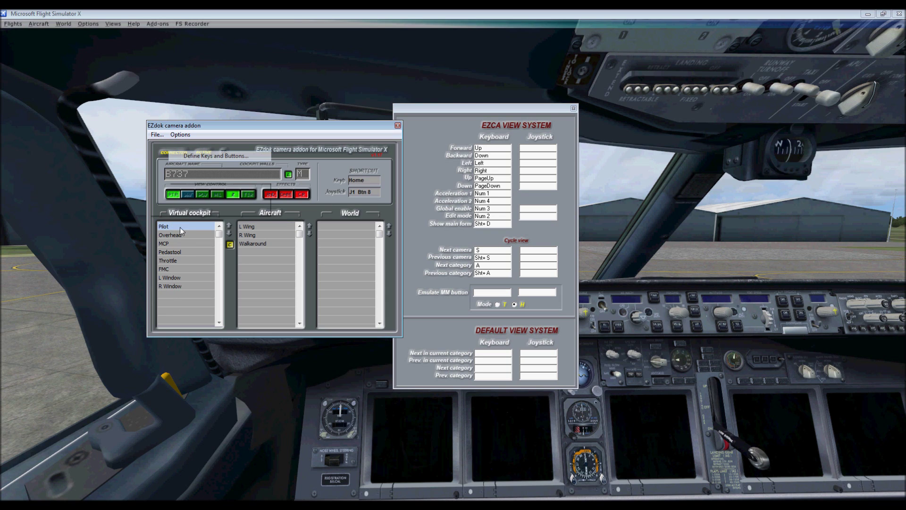
click(250, 226)
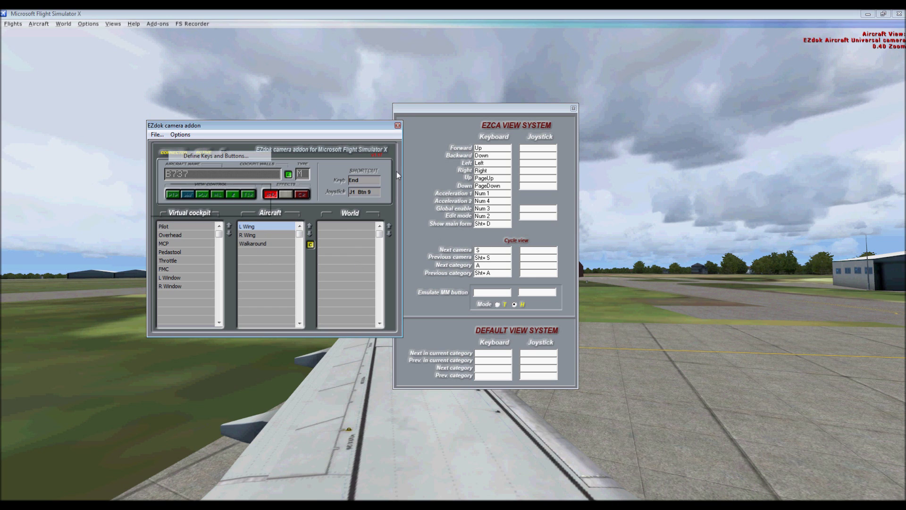
click(203, 225)
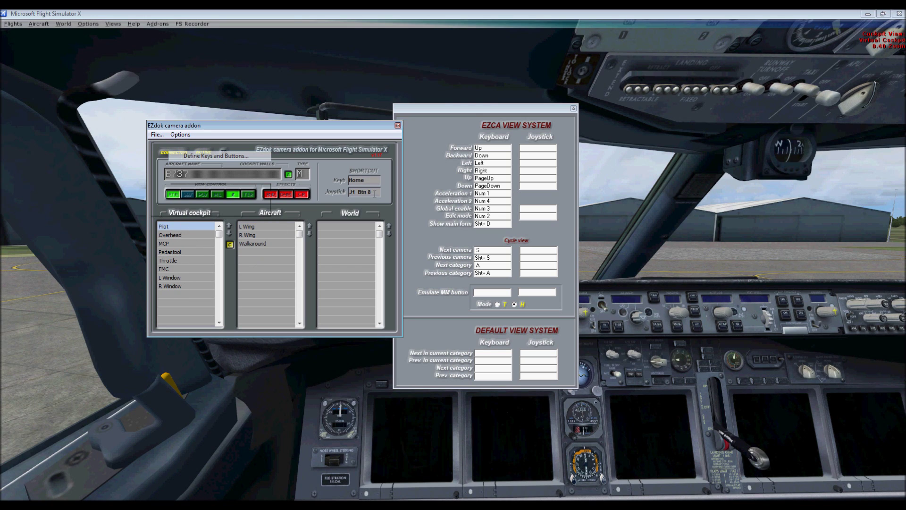
Step: Assign Home as the Pilot camera's keyboard shortcut and close the key definitions window
click(370, 181)
key(Home)
drag(198, 129, 179, 124)
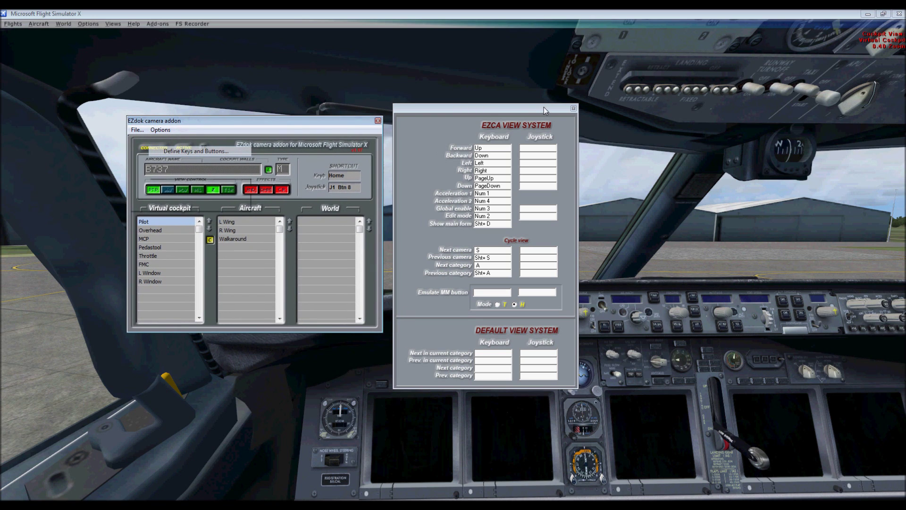
click(573, 109)
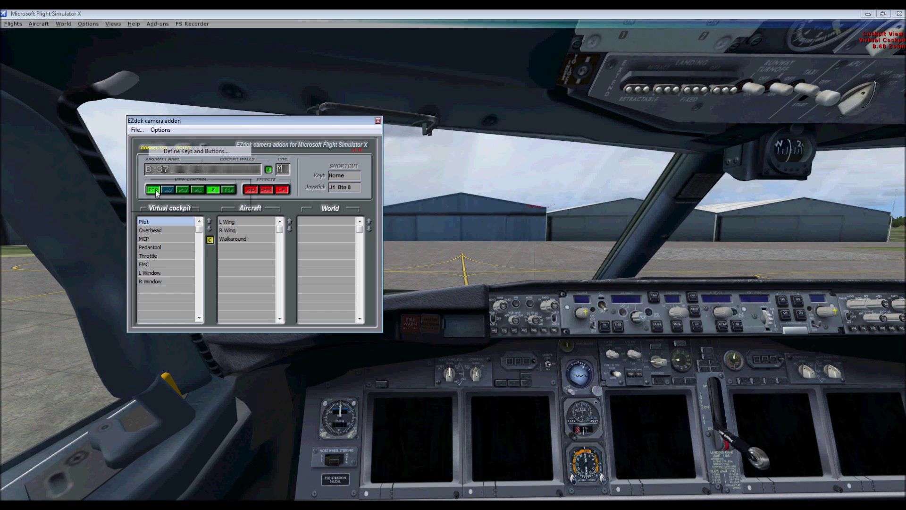
Step: Compare transitions between the virtual cockpit cameras with the PTP view control on and off, ending on Pilot
click(158, 232)
click(158, 236)
click(159, 221)
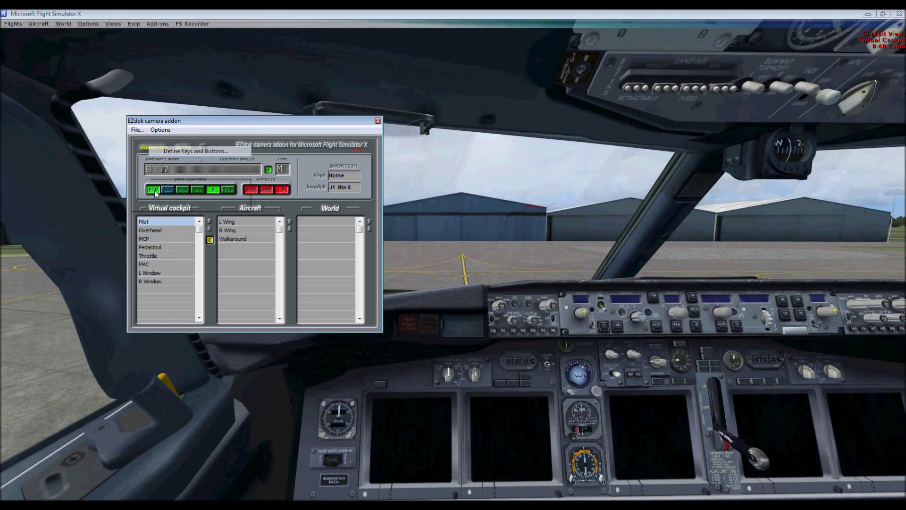
click(155, 190)
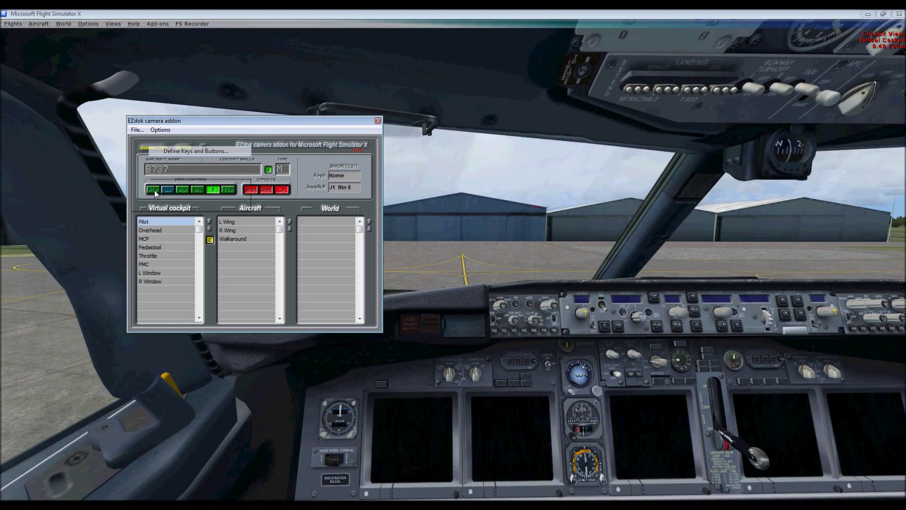
click(152, 229)
click(153, 221)
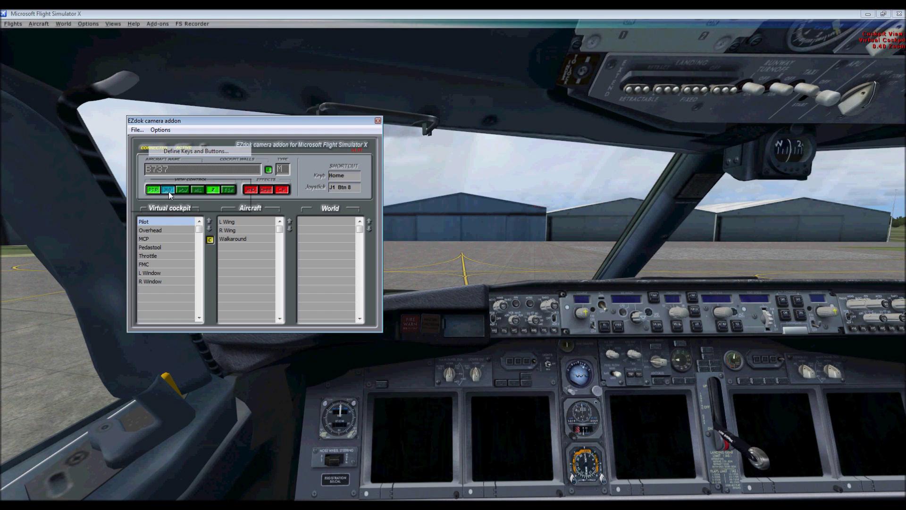
Step: Try out the Pilot camera's remaining view controls, including panning and zooming the cockpit view
click(200, 191)
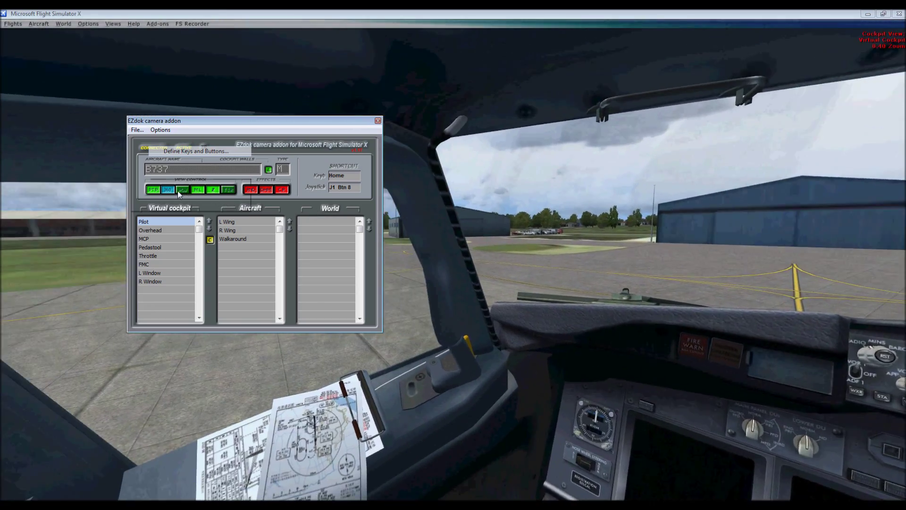
click(173, 189)
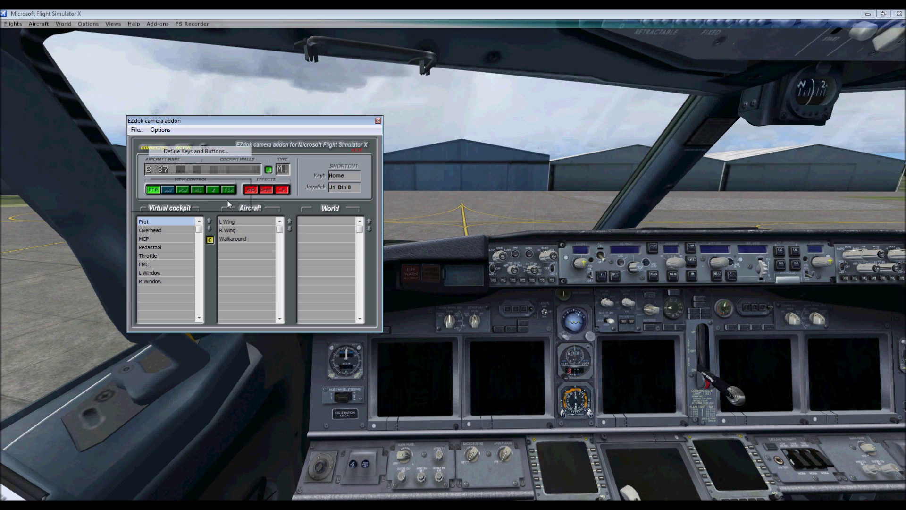
scroll(466, 302, up, 2)
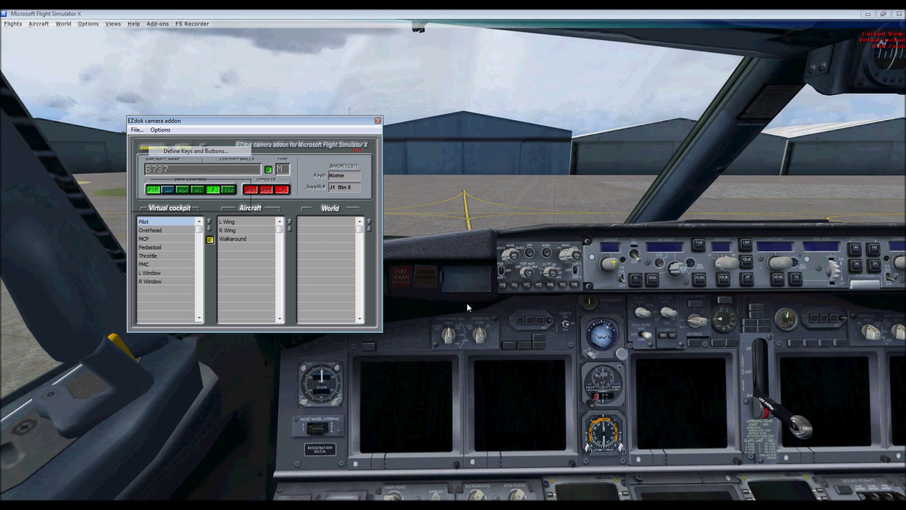
scroll(467, 307, down, 2)
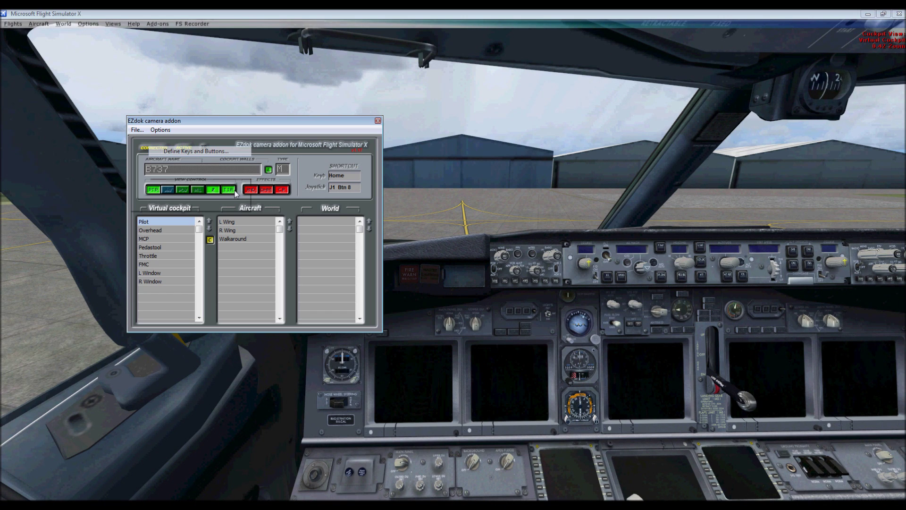
click(231, 191)
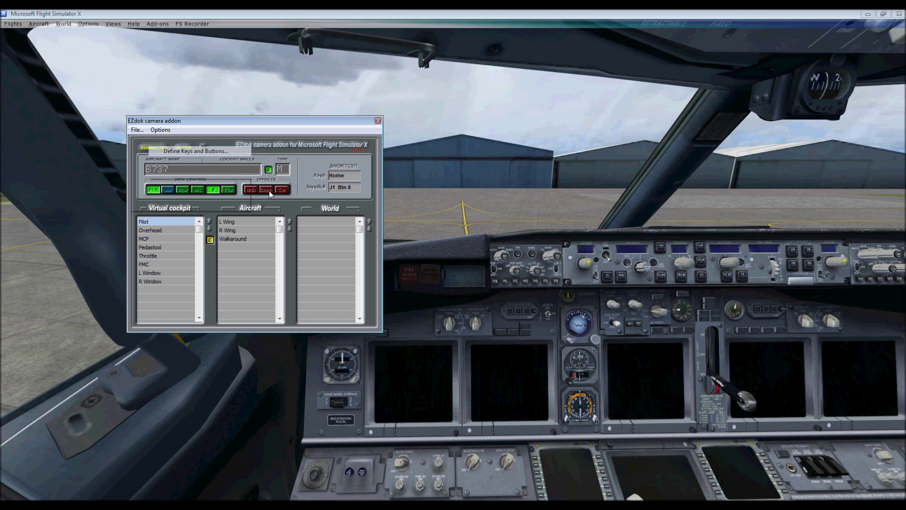
Step: Open the Pilot camera's effect generator settings, view the air profile and return to the ground profile
click(249, 191)
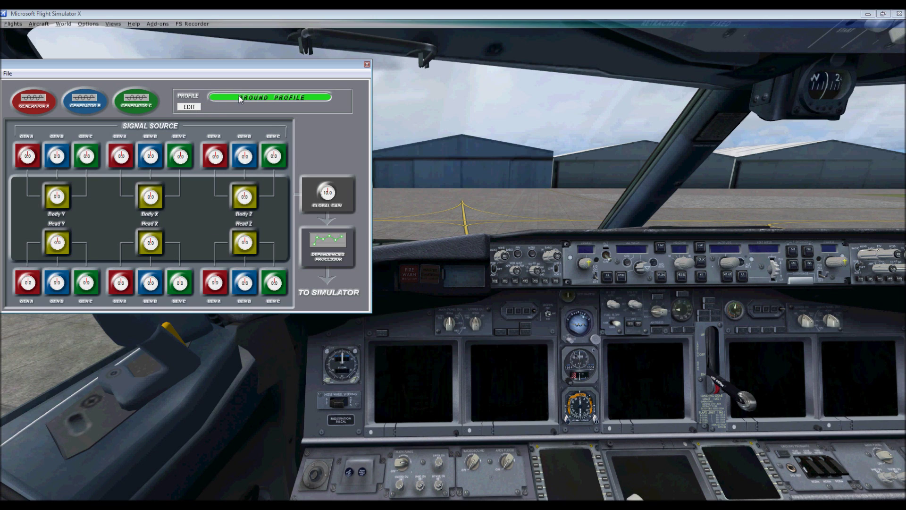
click(199, 108)
click(256, 108)
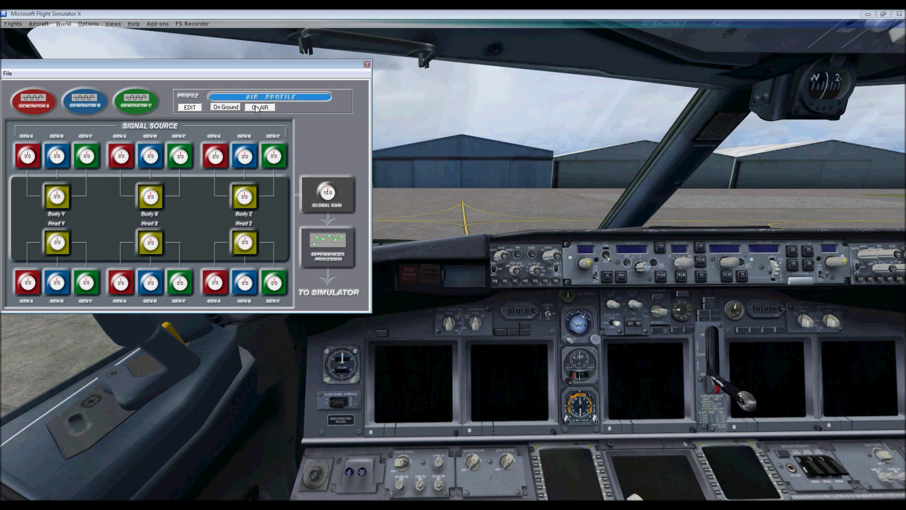
click(212, 108)
click(186, 109)
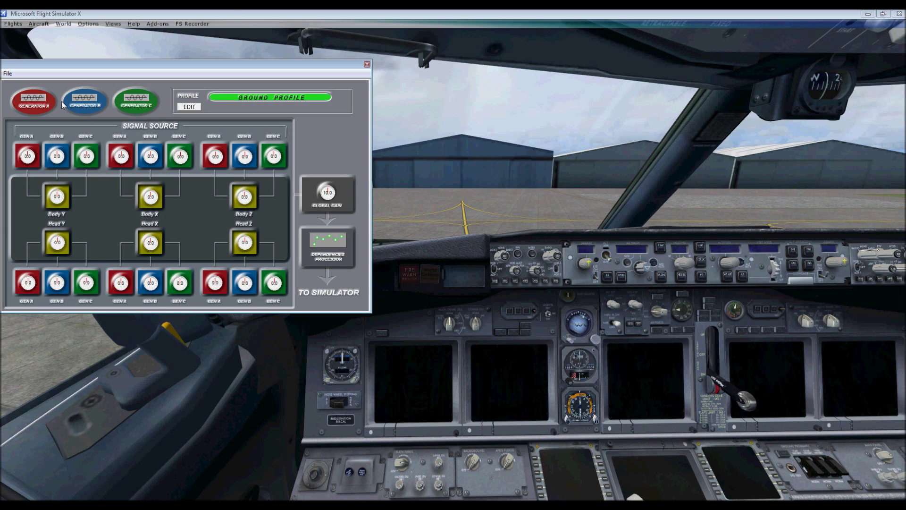
Step: View generator B's settings for the ground profile and close both the generator and effect windows
click(84, 102)
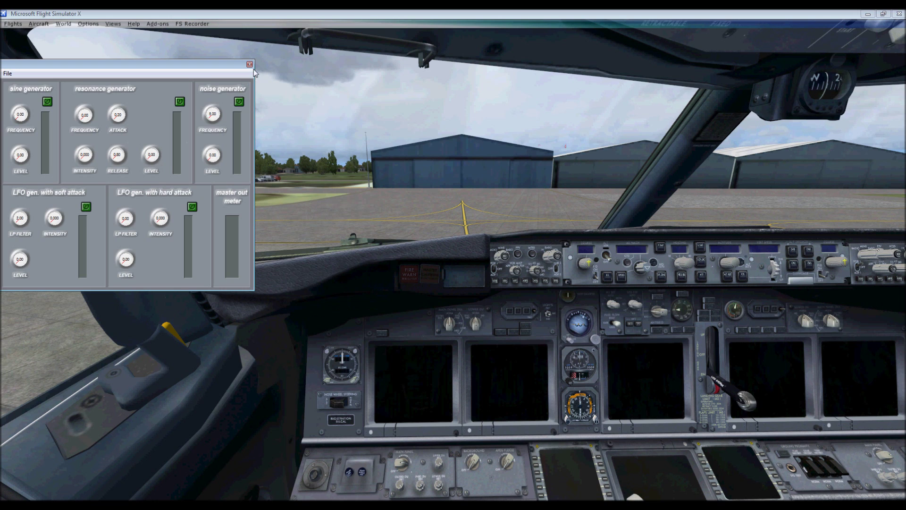
click(249, 65)
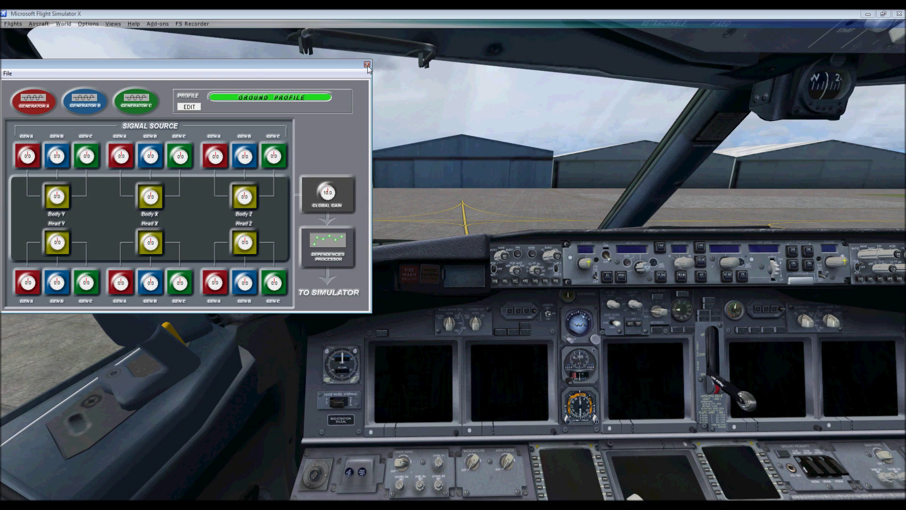
click(367, 65)
click(255, 190)
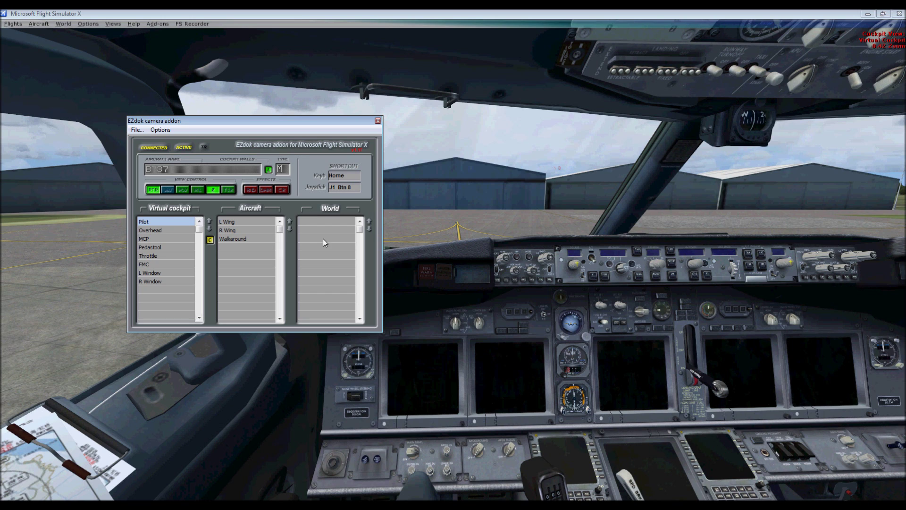
Step: Open the addon's general settings and move their window aside so the camera lists can be seen
click(136, 130)
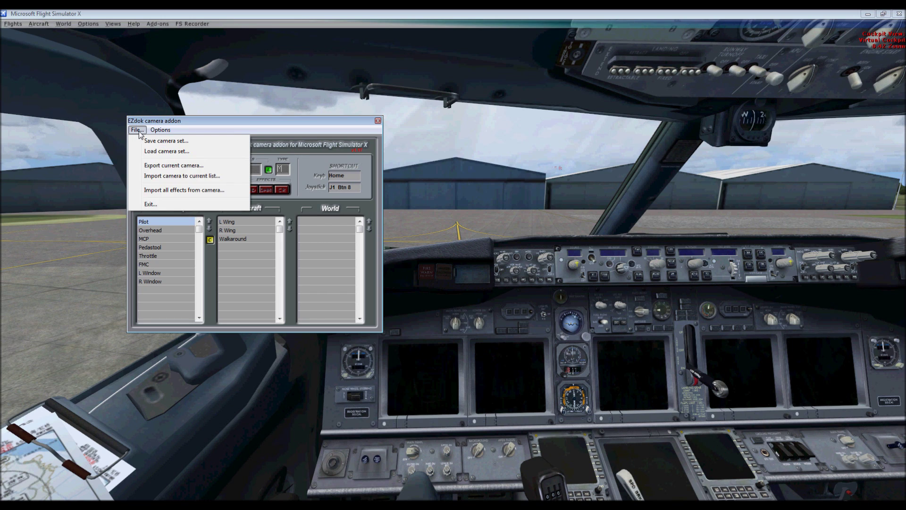
click(170, 141)
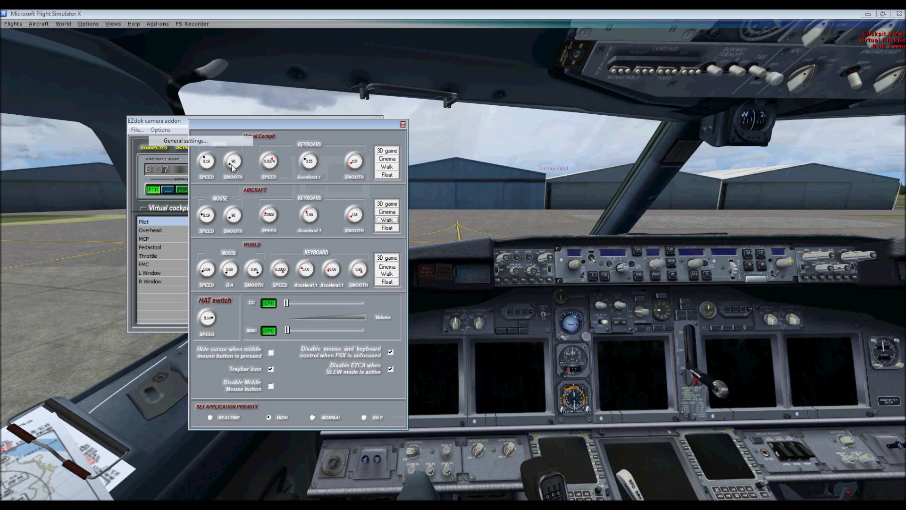
drag(273, 141, 374, 136)
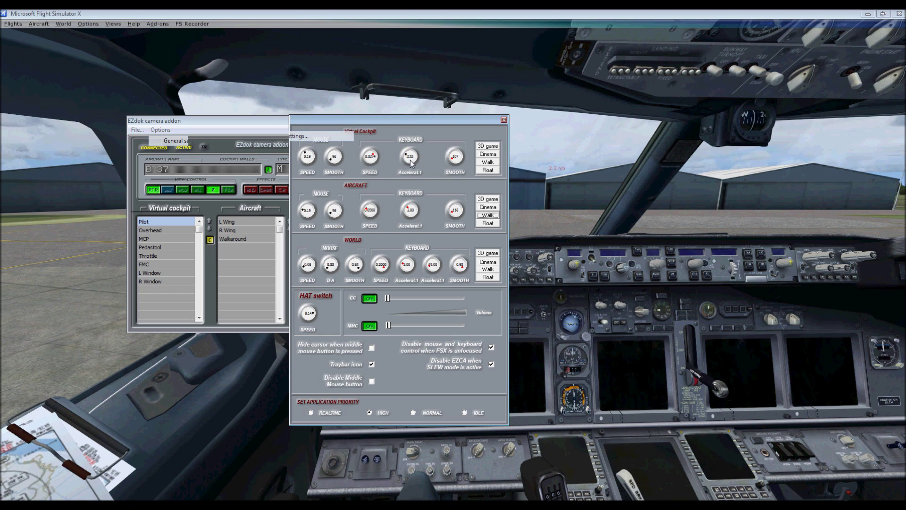
Step: Try the Walk and Float movement presets for the virtual cockpit, apply Float to the aircraft cameras, and close the general settings
click(491, 162)
click(490, 170)
click(488, 224)
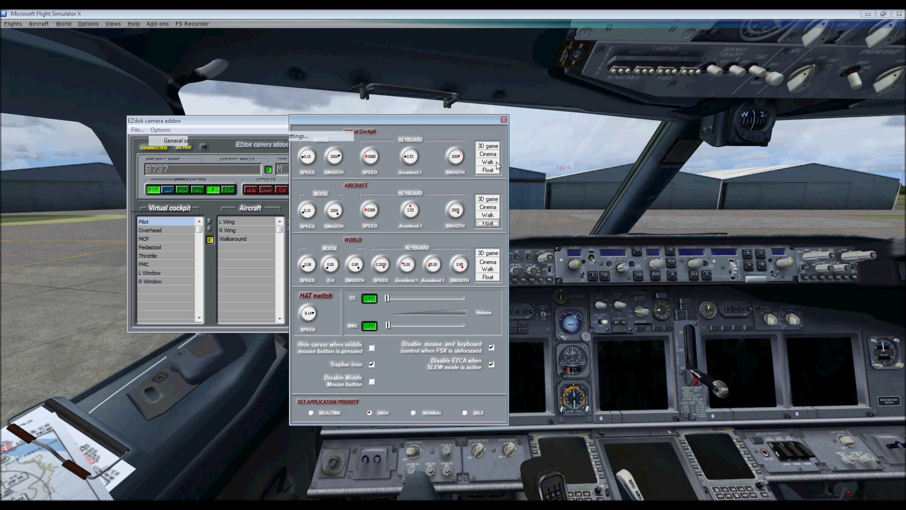
click(407, 159)
click(490, 163)
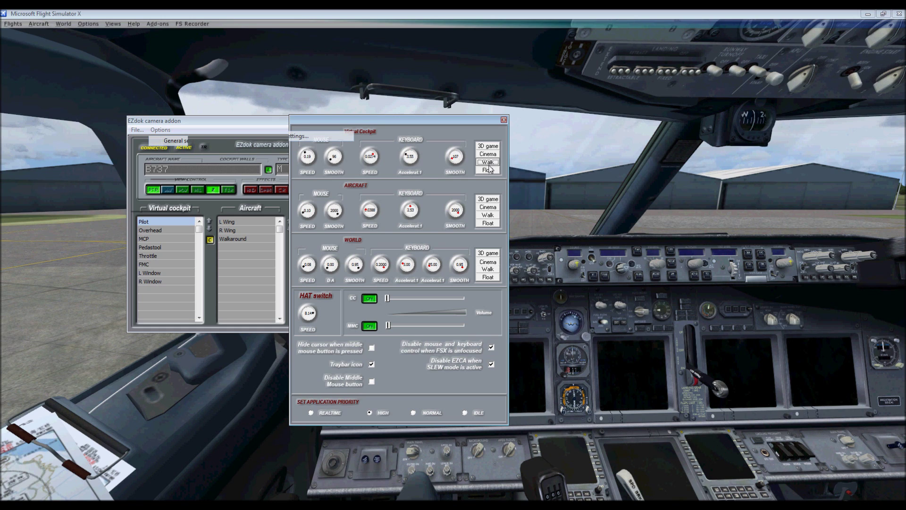
click(489, 171)
click(504, 120)
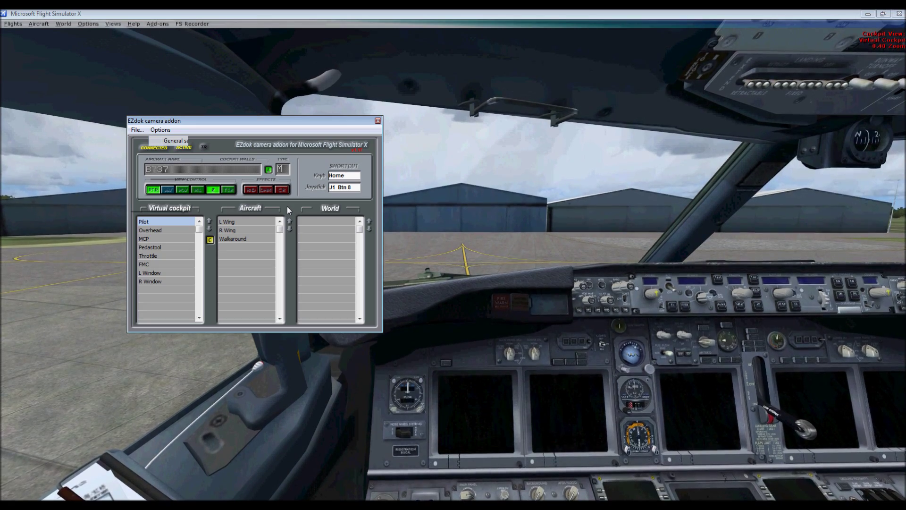
Step: View the Overhead and Throttle virtual cockpit cameras and move the addon window clear of the instruments
click(184, 229)
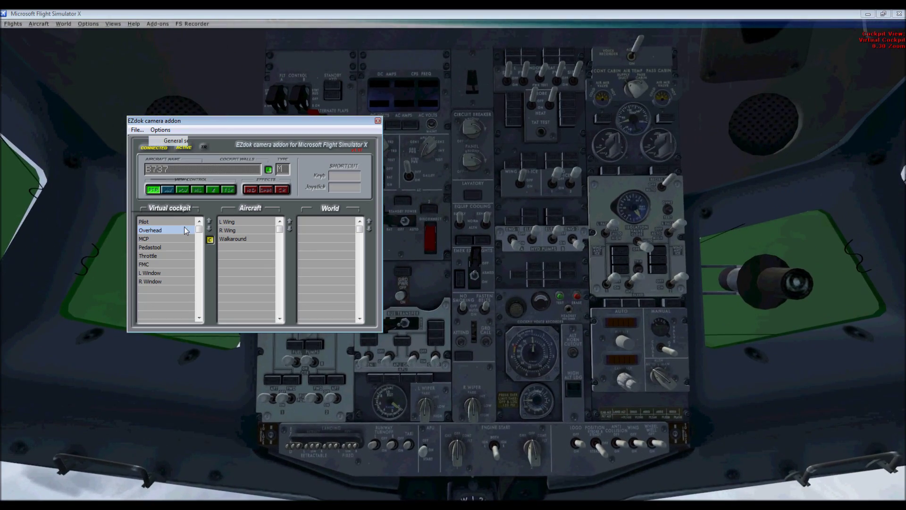
click(173, 252)
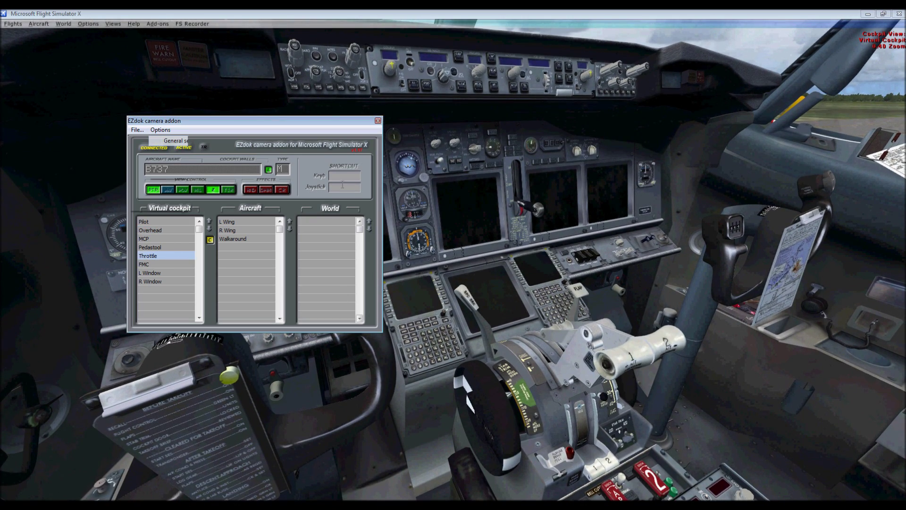
drag(317, 123, 206, 76)
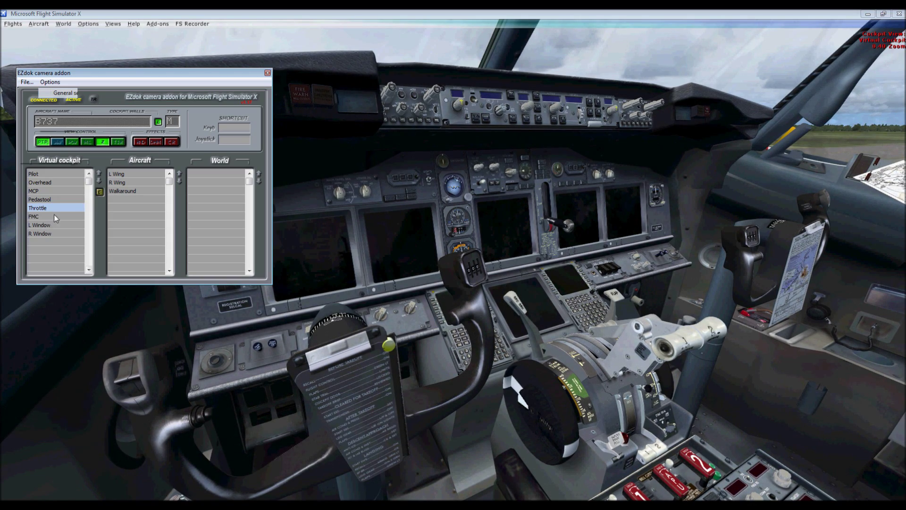
Step: Switch back and forth between the Pedastool, MCP, FMC and Throttle cameras to compare their transitions, ending on MCP
click(56, 199)
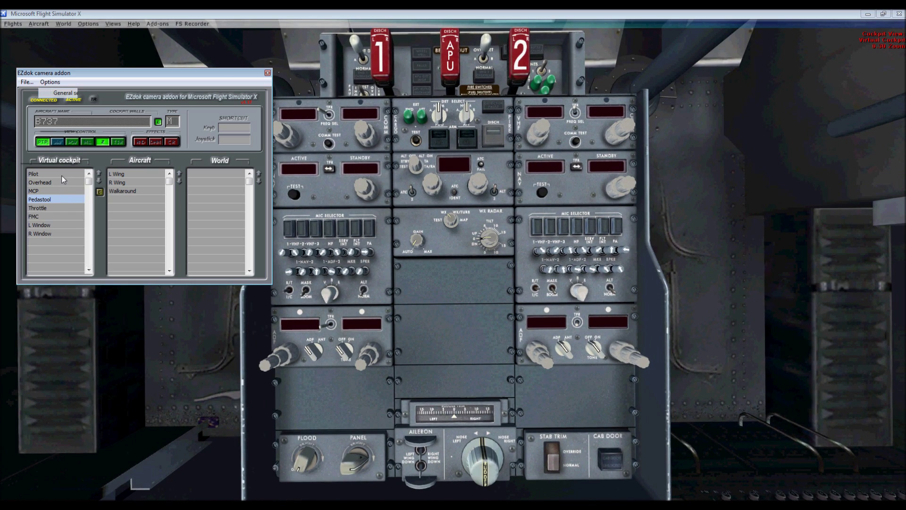
click(61, 190)
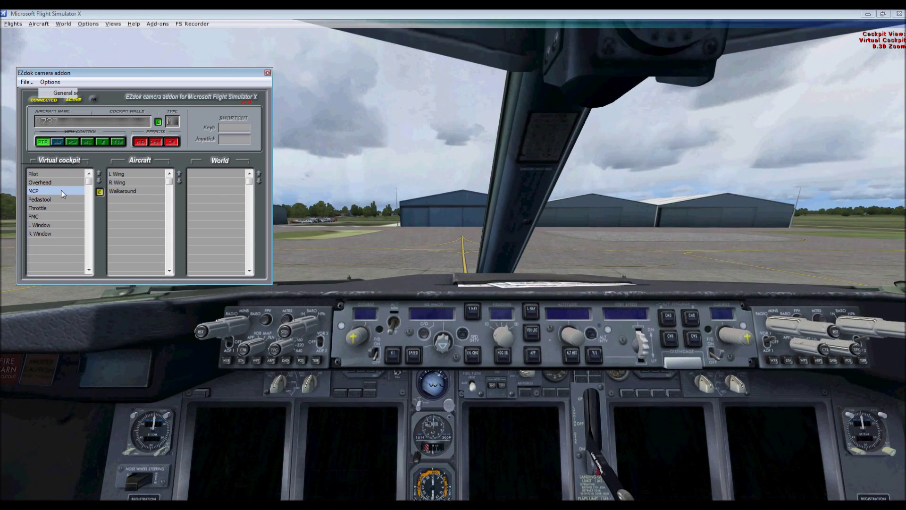
click(53, 216)
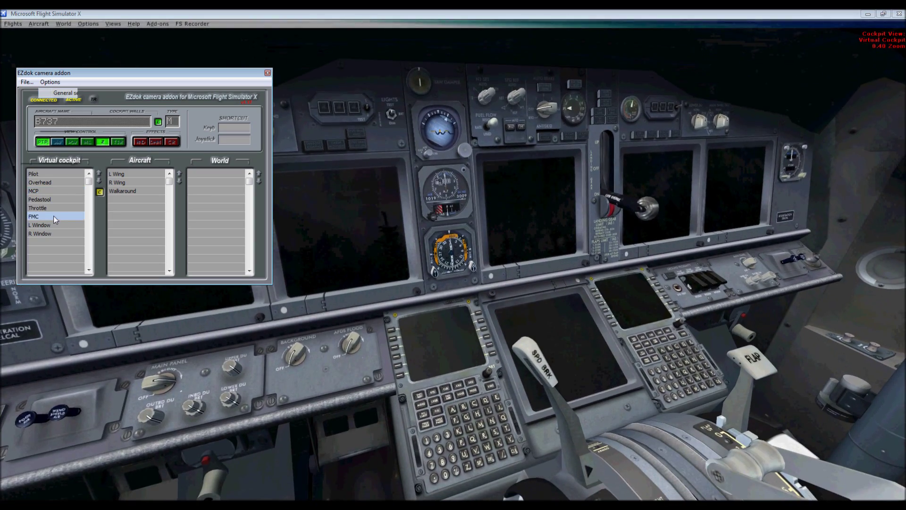
click(52, 208)
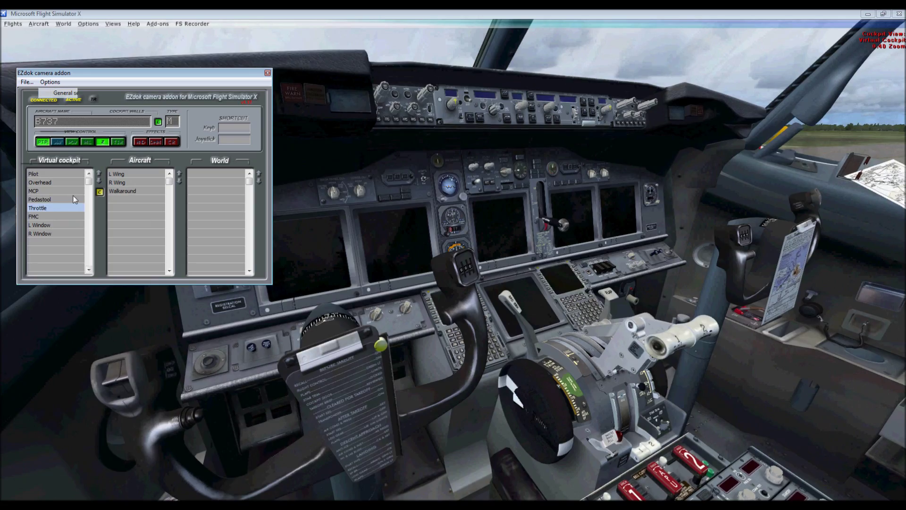
click(72, 199)
click(75, 191)
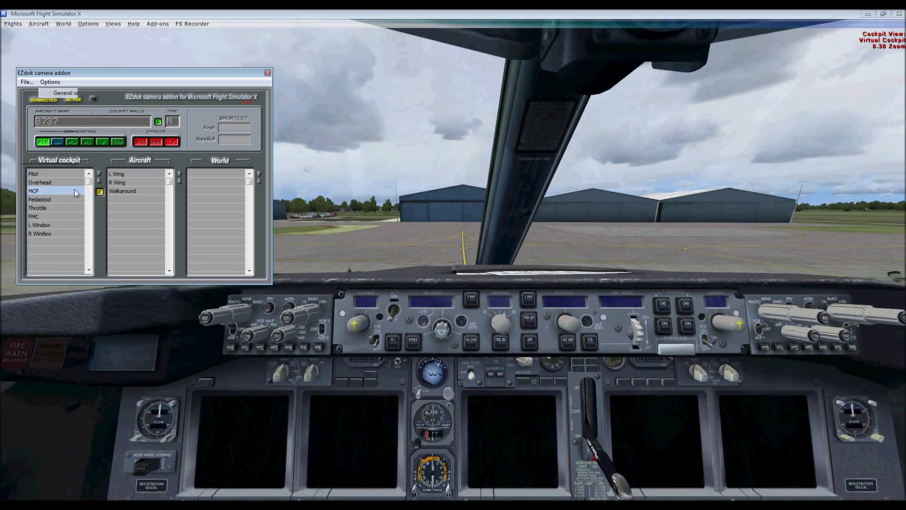
key(Down)
key(Down)
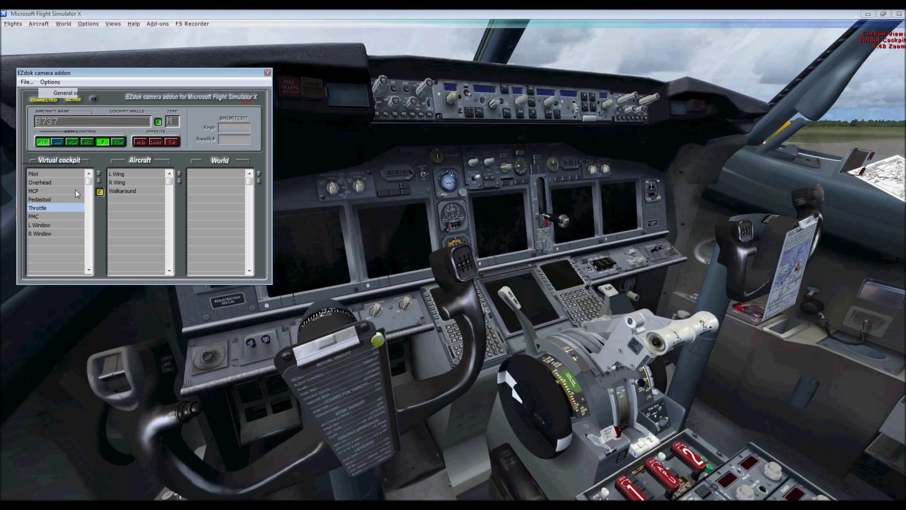
key(Up)
key(Up)
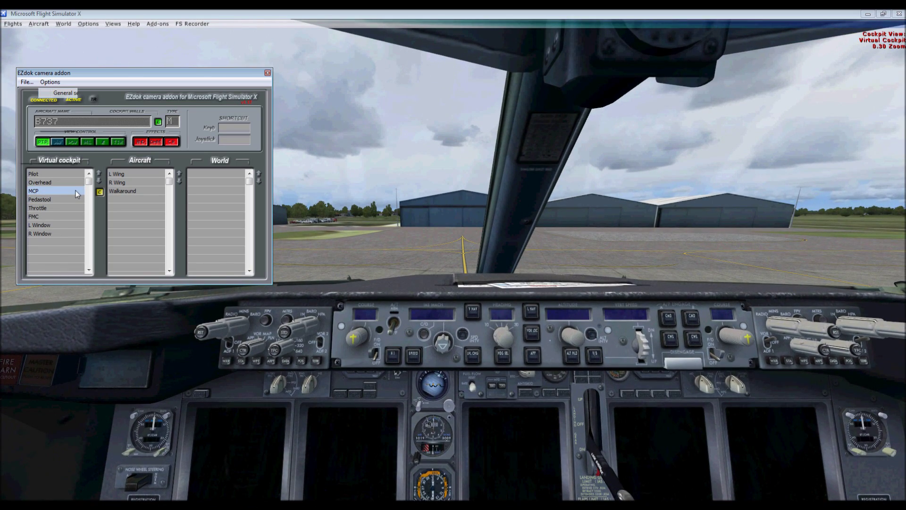
Step: View the aircraft's L Wing, R Wing and Walkaround cameras in turn
click(120, 174)
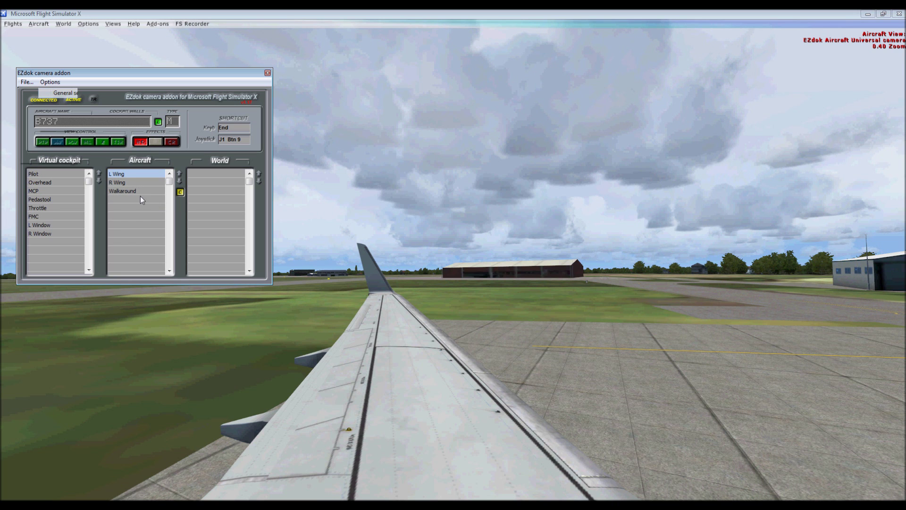
click(140, 183)
click(137, 191)
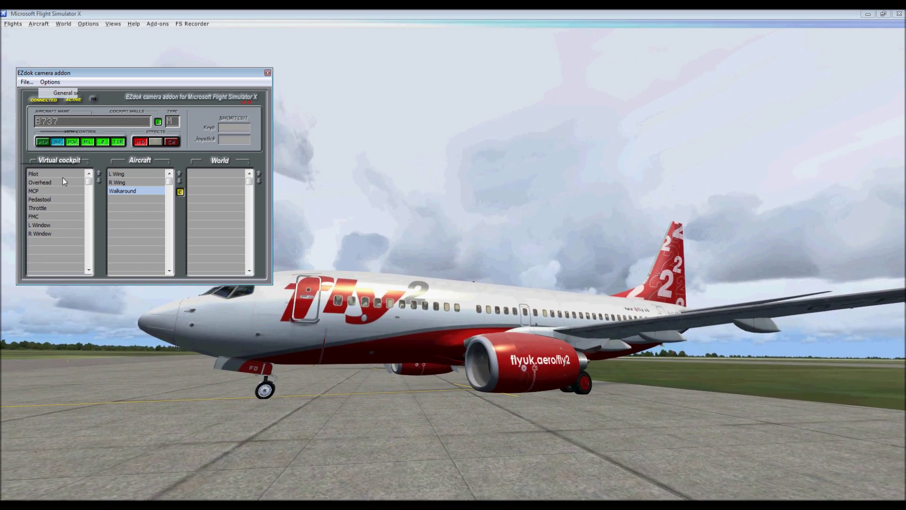
Step: Alternate between the Pilot, L Wing and Overhead cameras to compare the views, ending on Pilot
click(60, 172)
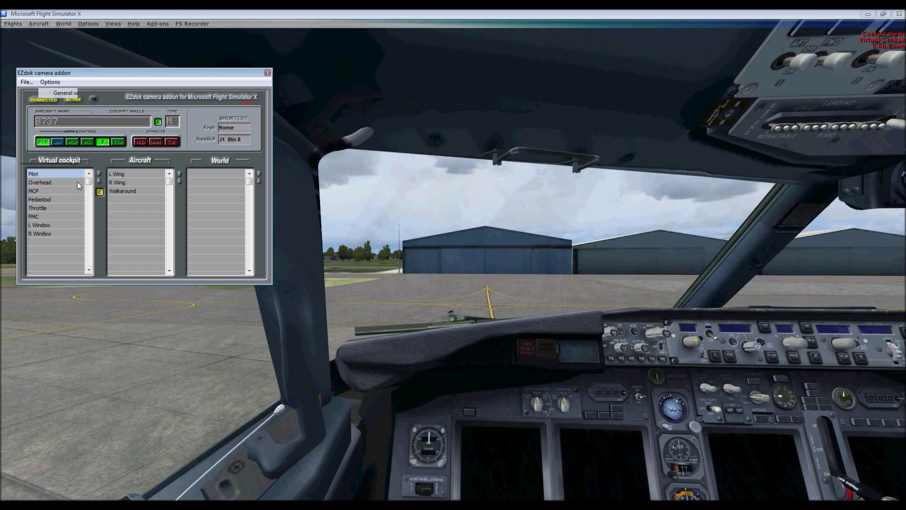
click(128, 173)
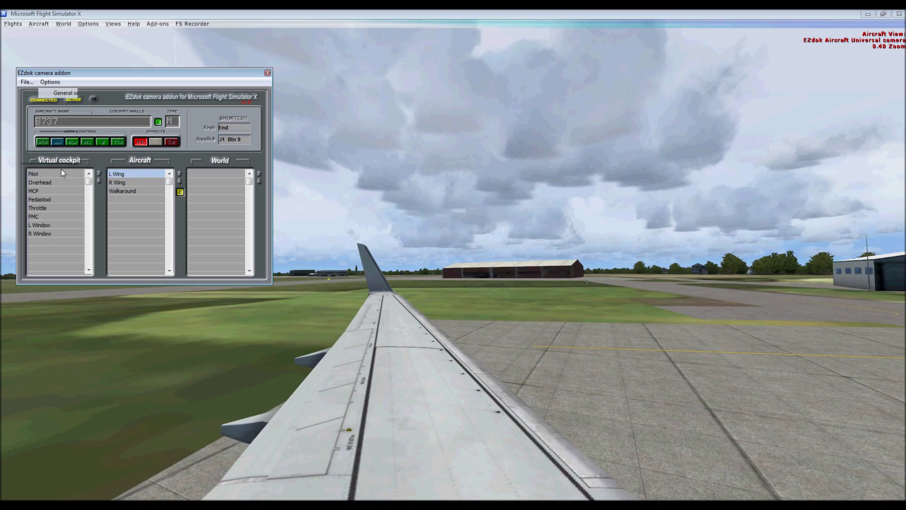
click(63, 172)
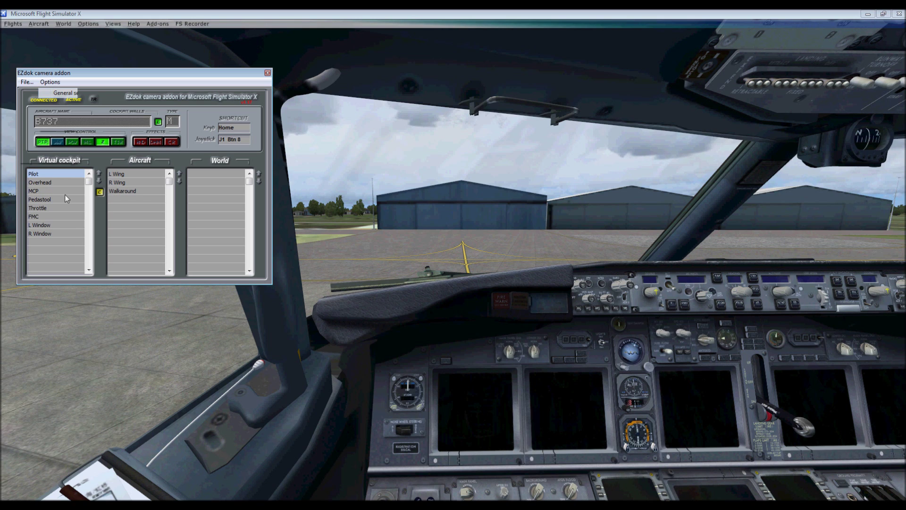
click(58, 183)
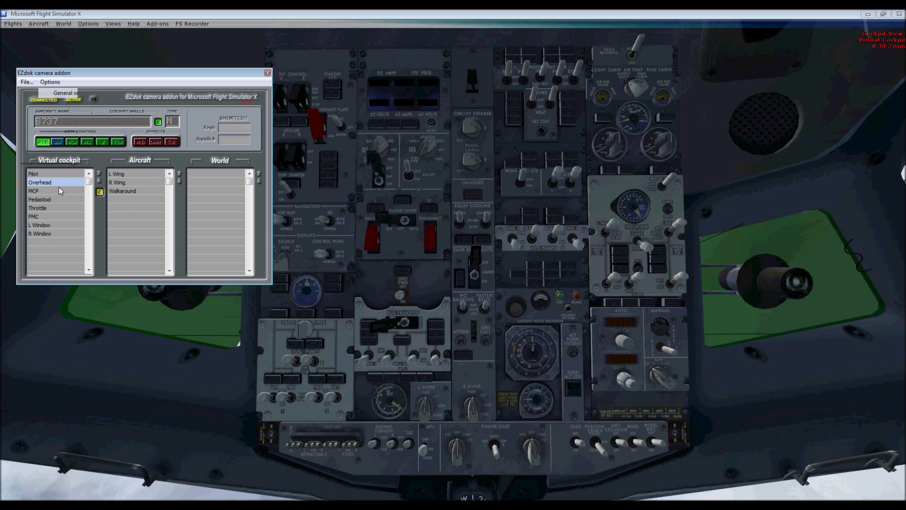
click(55, 175)
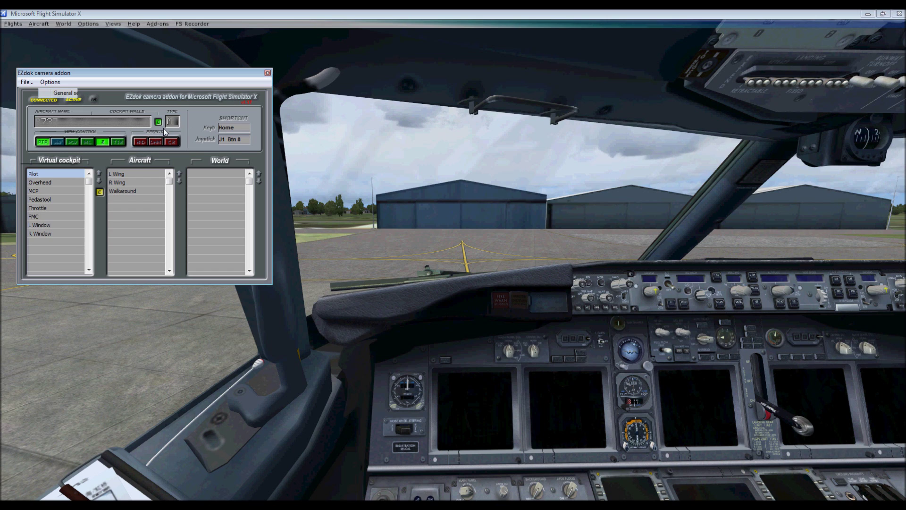
Step: Bring up the EZdok camera addon window again from the simulator's add-ons and reposition it over the cockpit view
click(160, 24)
mouse_move(172, 54)
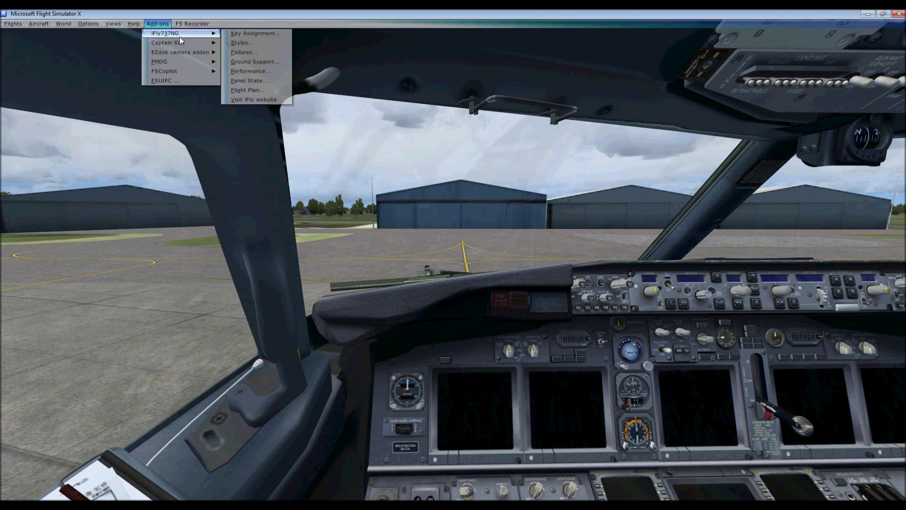
click(233, 51)
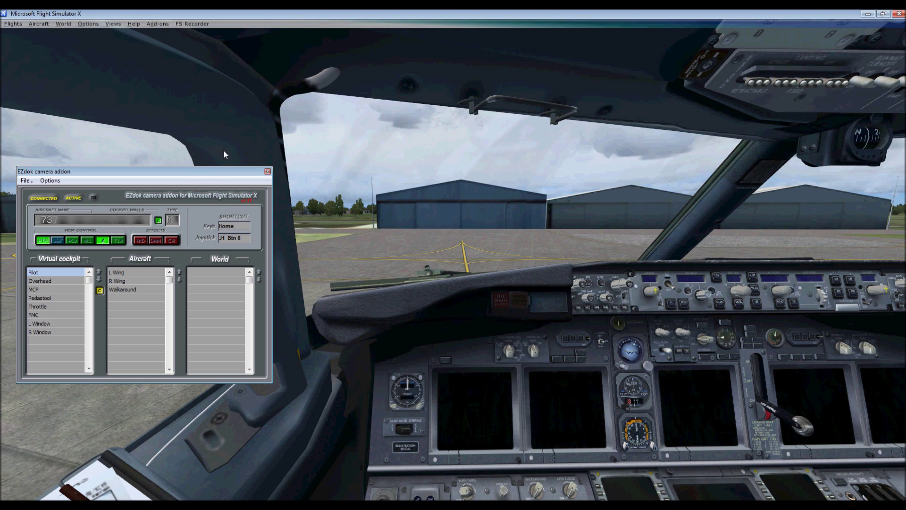
drag(199, 171, 278, 119)
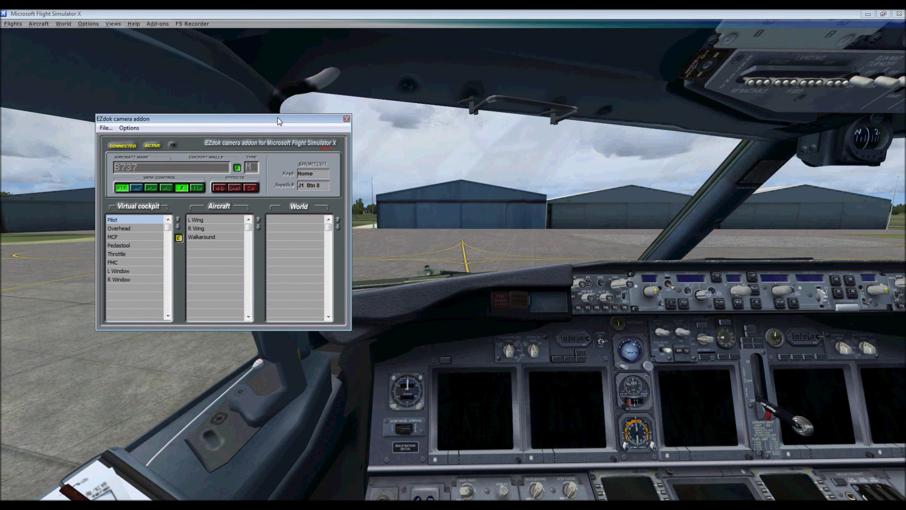